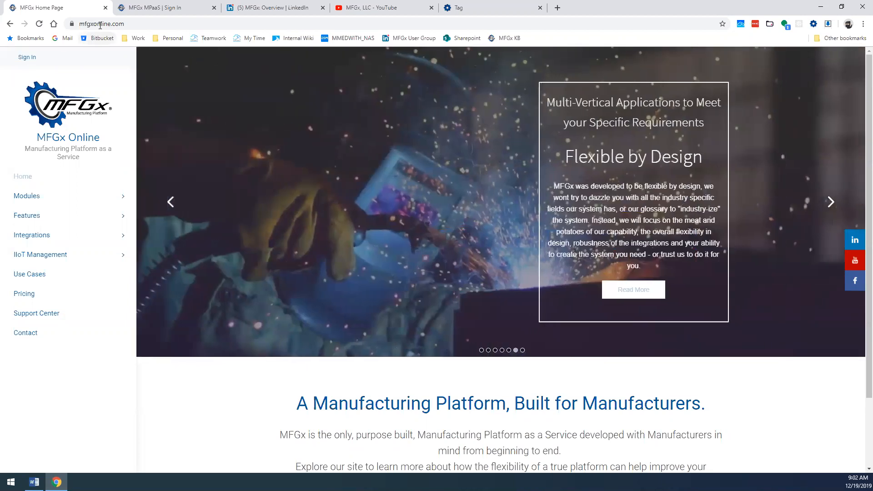
Look through the open MFGx home page, support portal sign-in, LinkedIn company page and YouTube channel
click(100, 25)
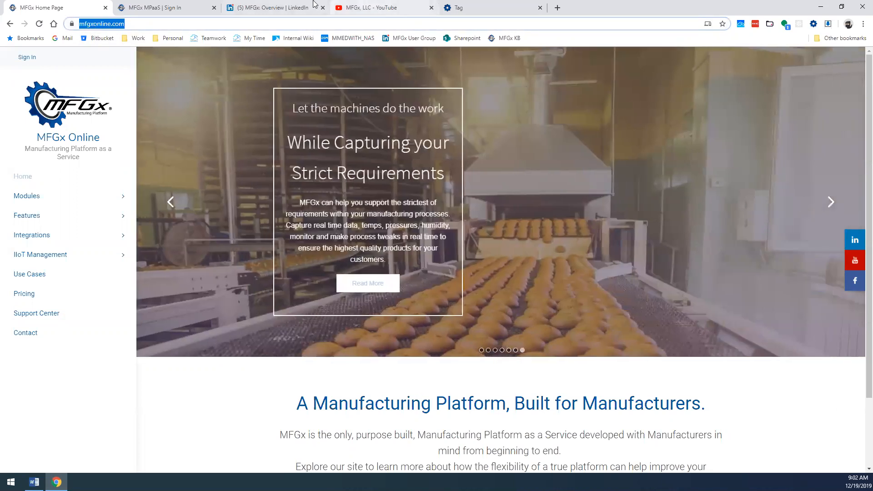
click(153, 6)
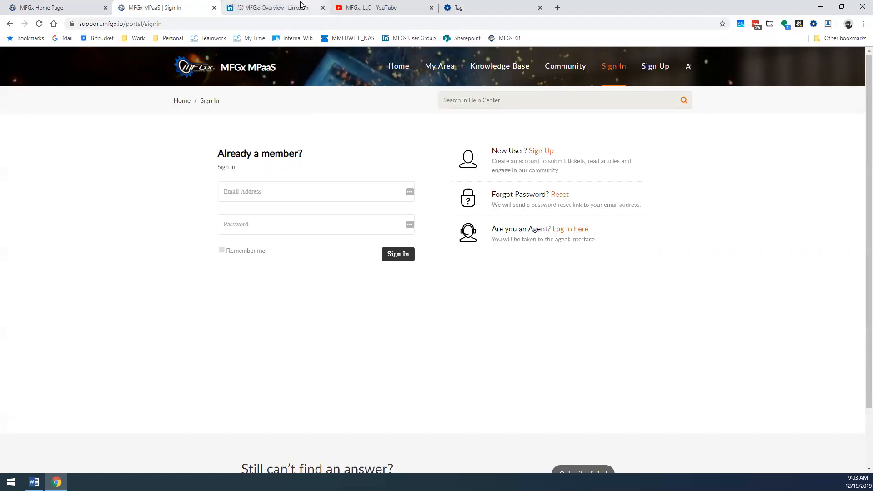
click(286, 6)
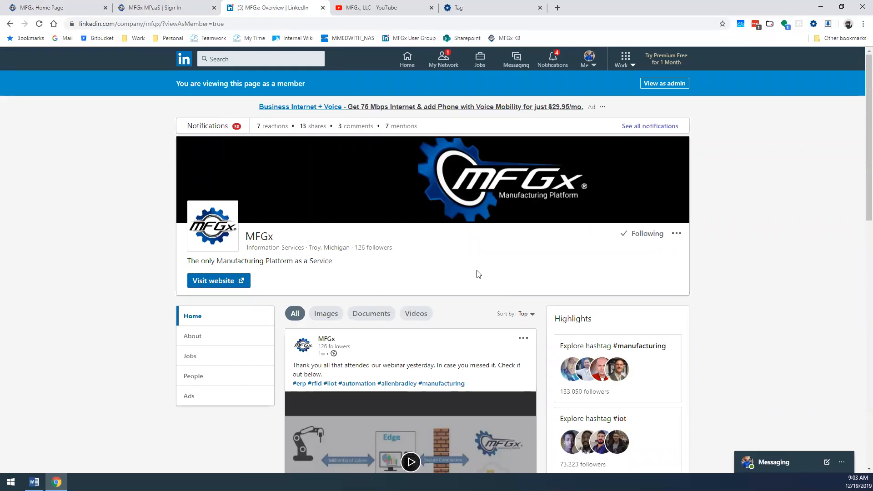
click(369, 7)
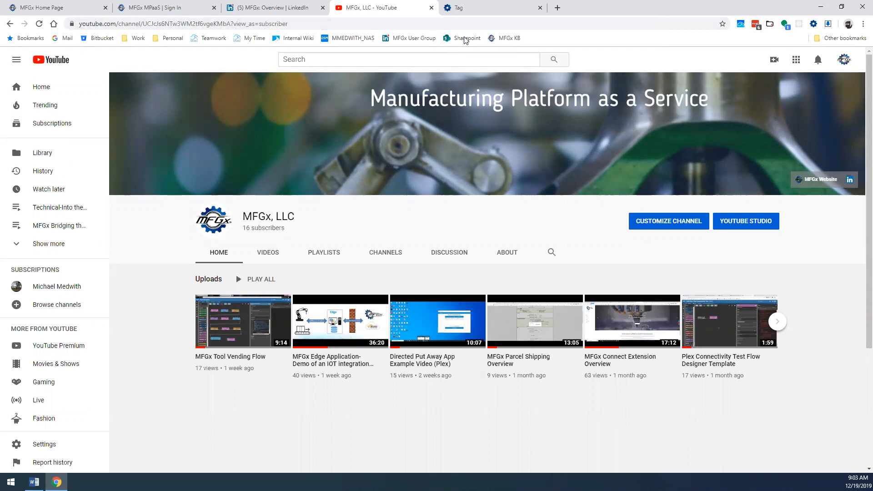
Switch to the MFGx demo site, log in with the prefilled credentials and go to the home screen
click(470, 7)
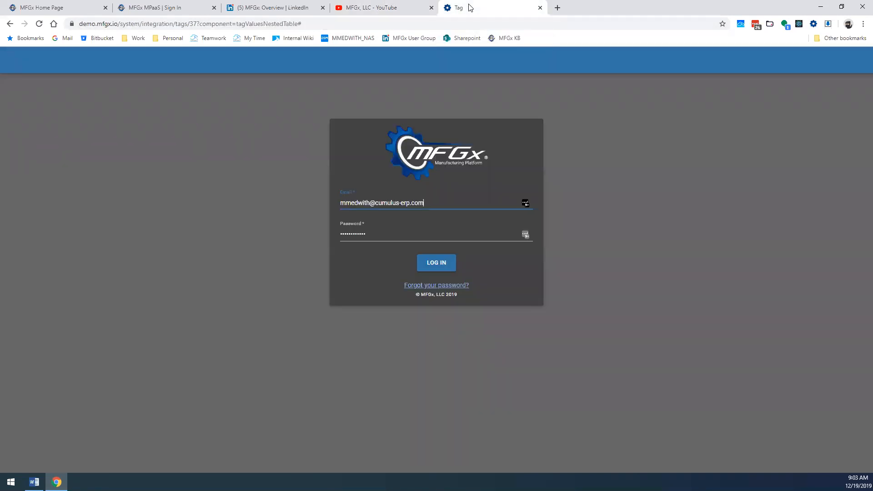
click(439, 264)
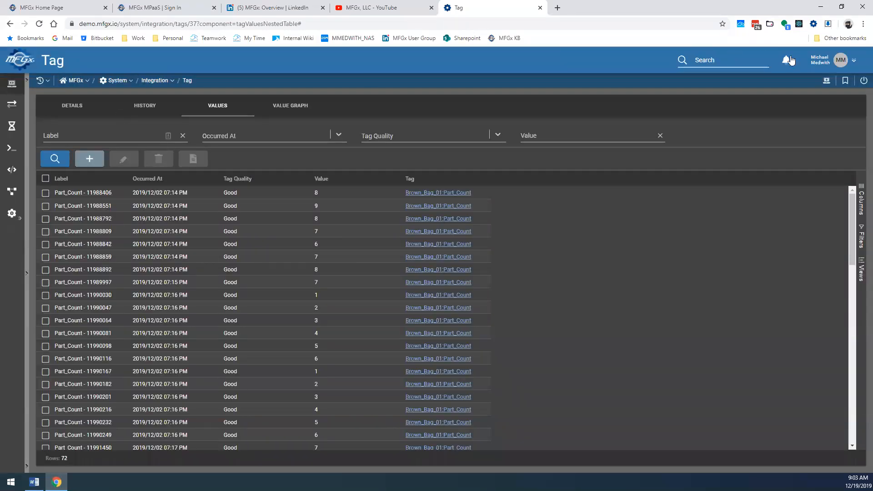
click(823, 65)
click(799, 80)
Search the screens for "chan" and open the Channels screen
click(725, 57)
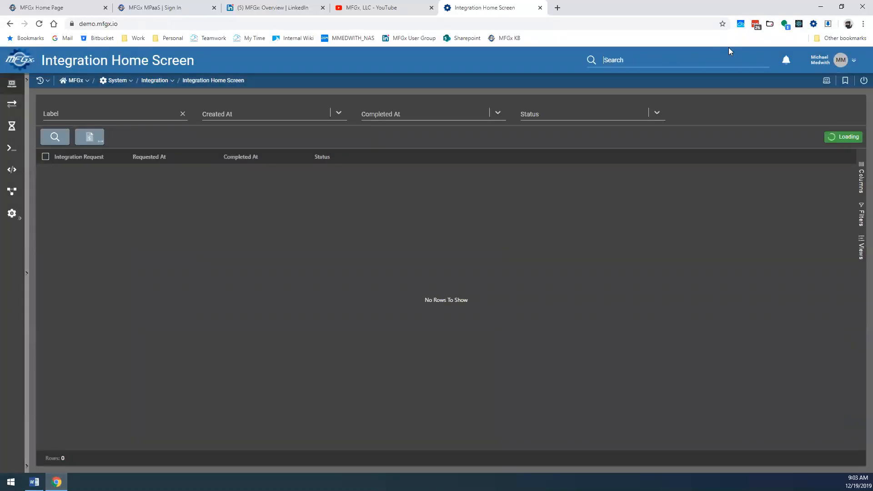
text(chan)
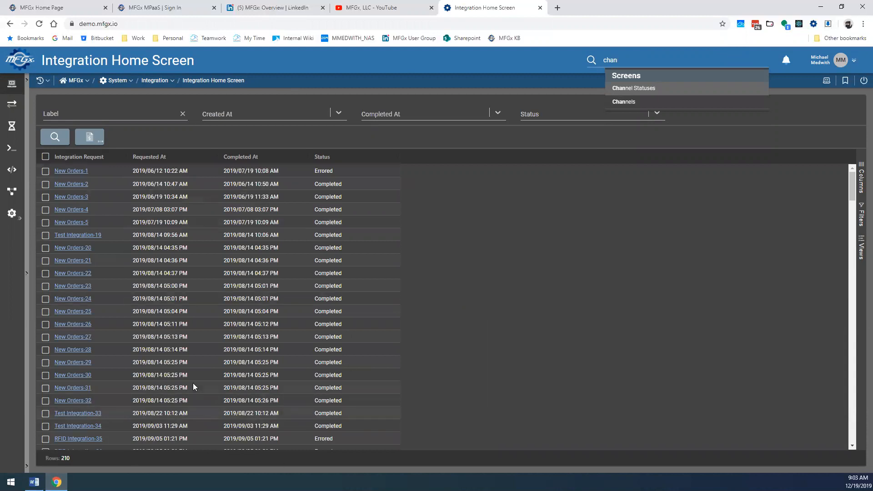
click(634, 102)
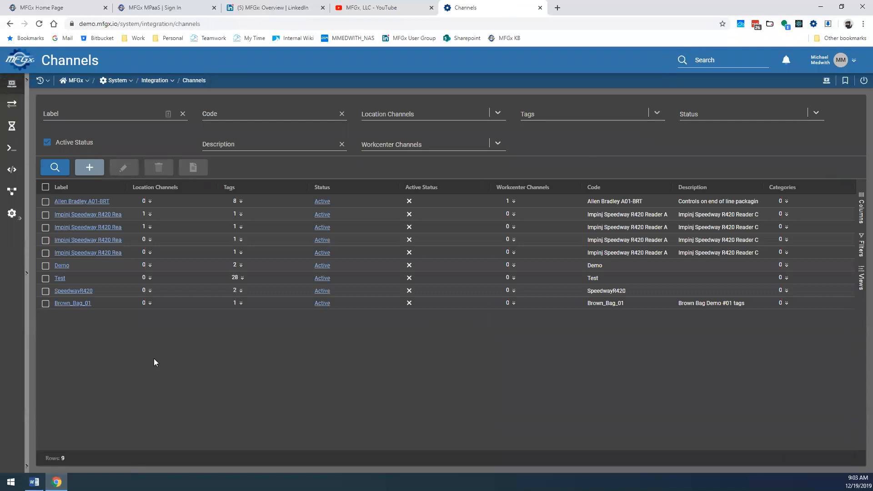
Open the Brown_Bag_01 channel and show the recorded values of its Part_Count tag
click(81, 308)
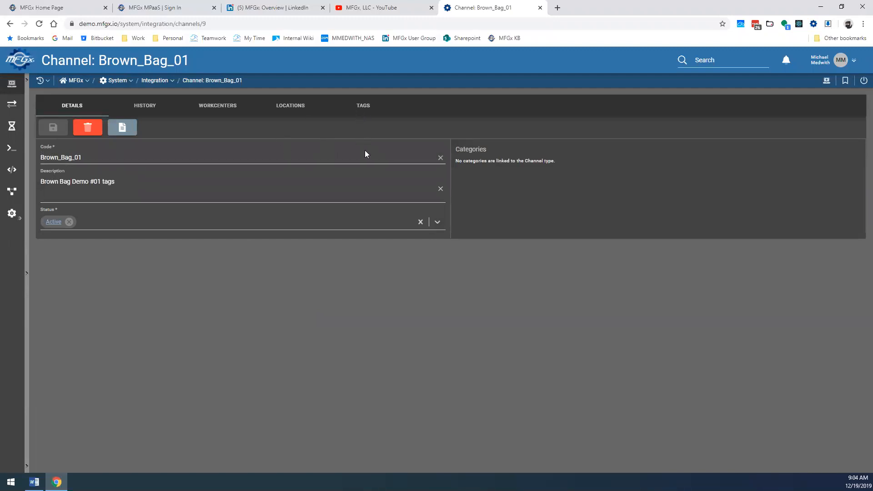
click(356, 109)
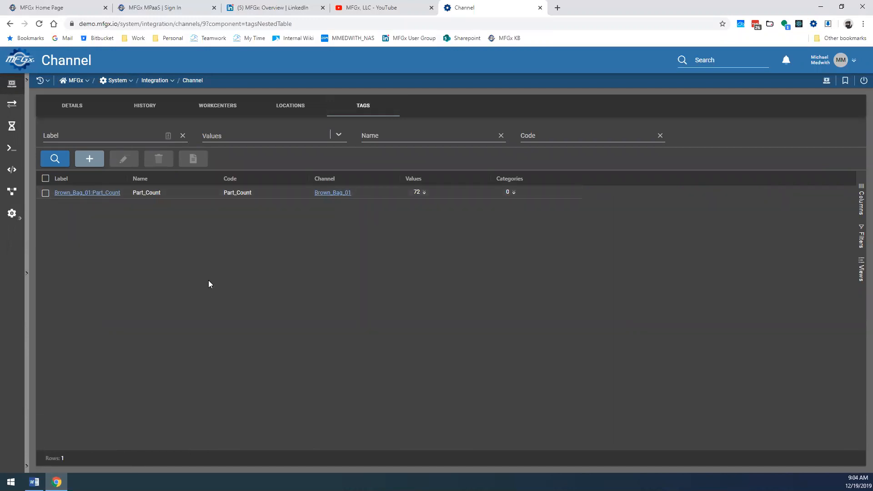
click(97, 191)
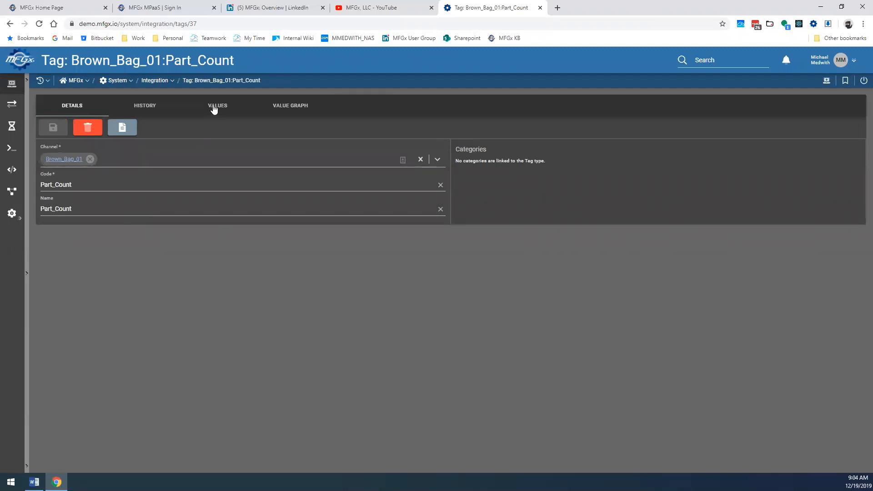
click(214, 106)
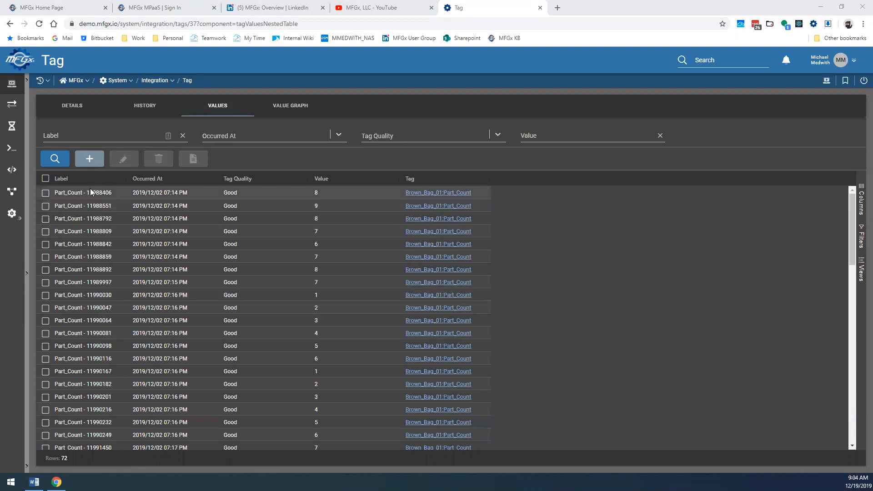
Try sorting the tag values by Occurred At and remove the sorting again
click(166, 180)
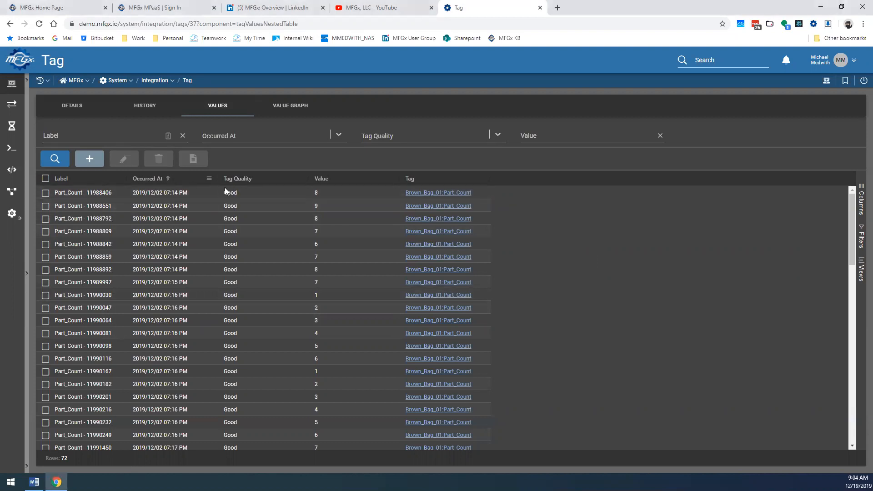
click(177, 180)
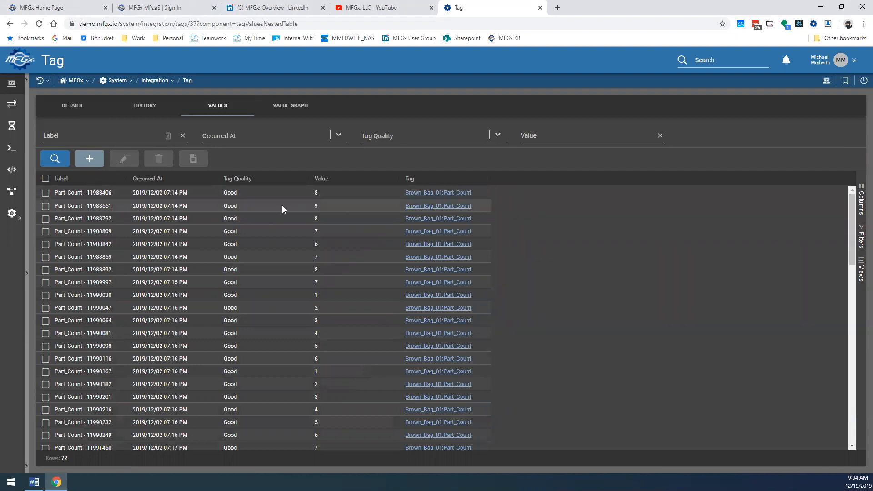
Try filtering the Tag Quality column by excluding Good and Bad, and restore all quality values
click(300, 180)
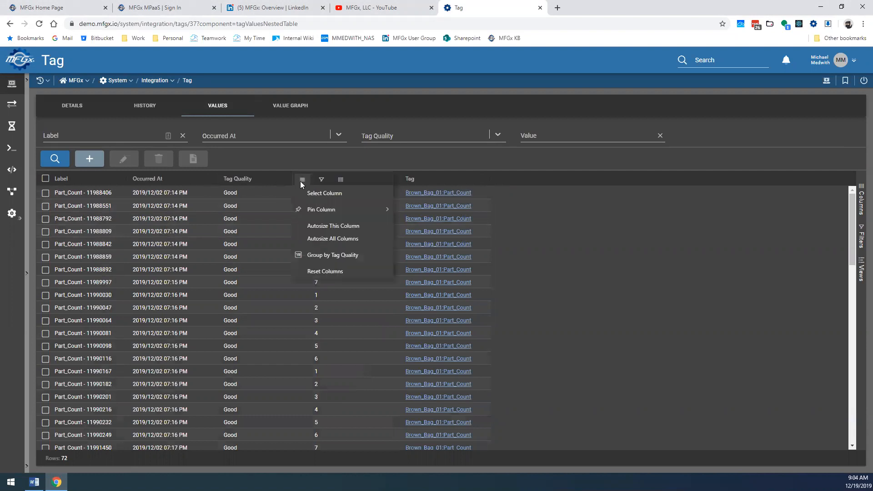
click(322, 180)
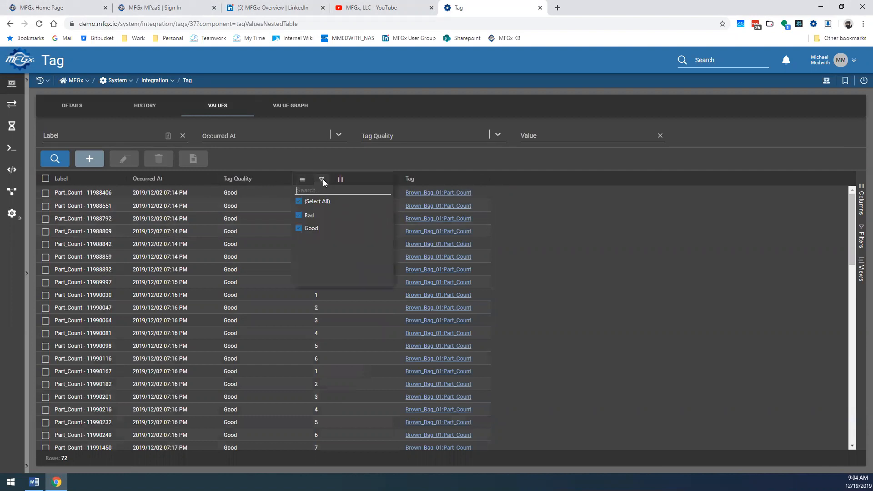
click(300, 227)
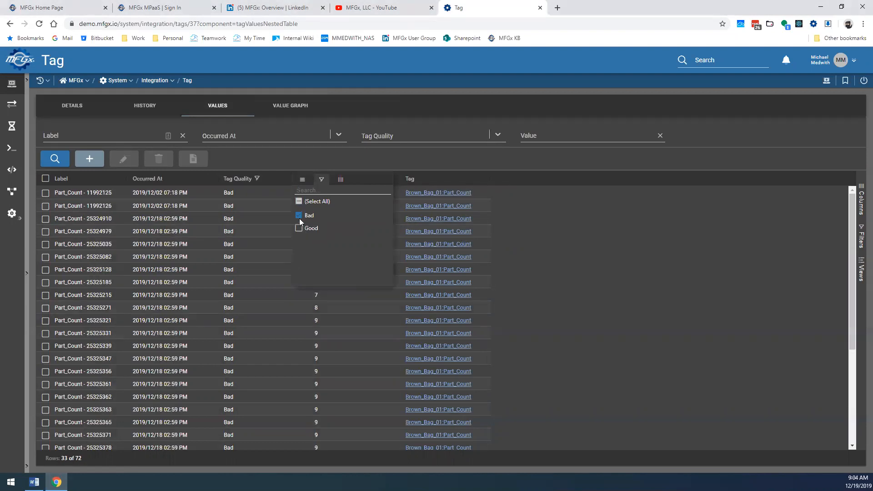
click(299, 215)
click(300, 228)
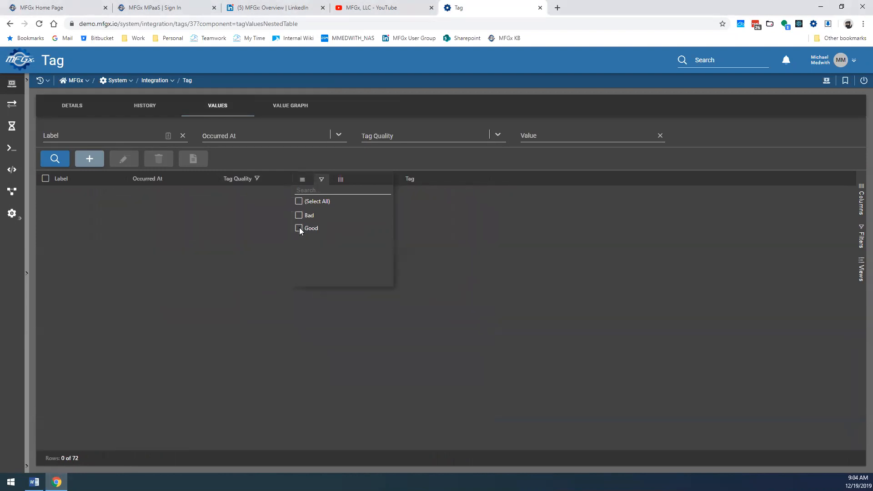
click(299, 202)
click(346, 168)
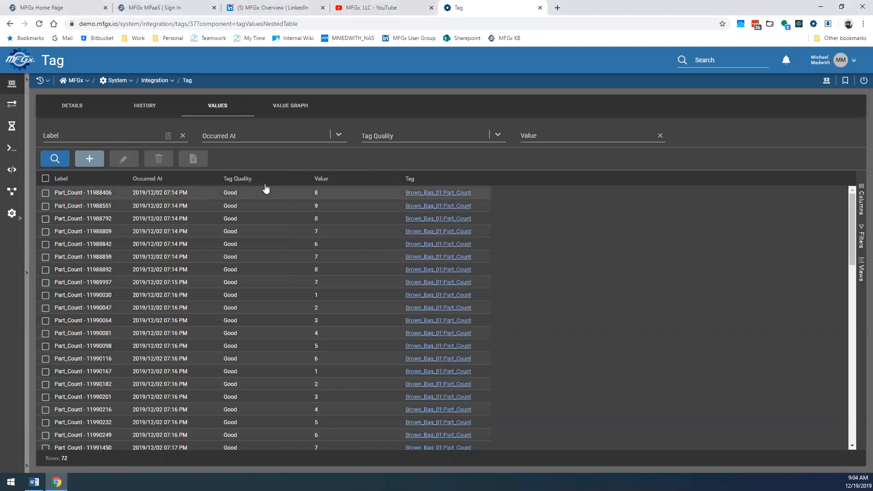
drag(343, 179, 435, 177)
Show the hidden Id, Tag Quality Id, Tag Id, Created At, Created By, Updated At and Updated By columns
click(860, 196)
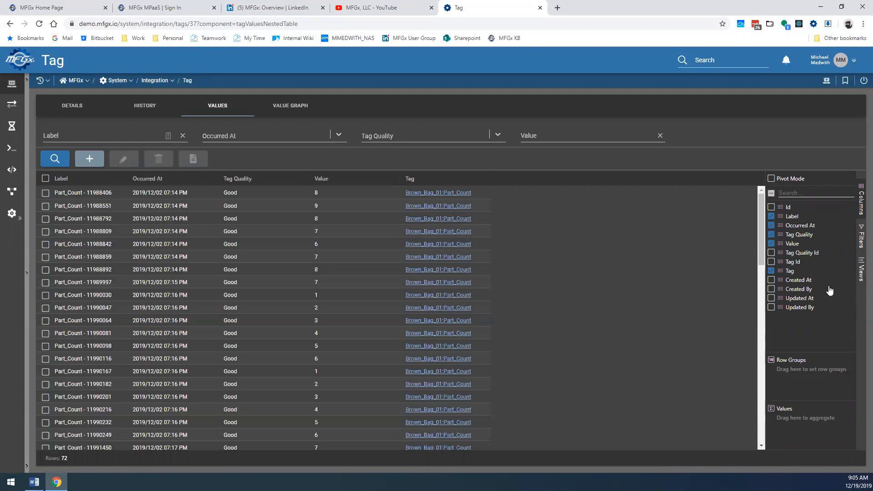
click(772, 207)
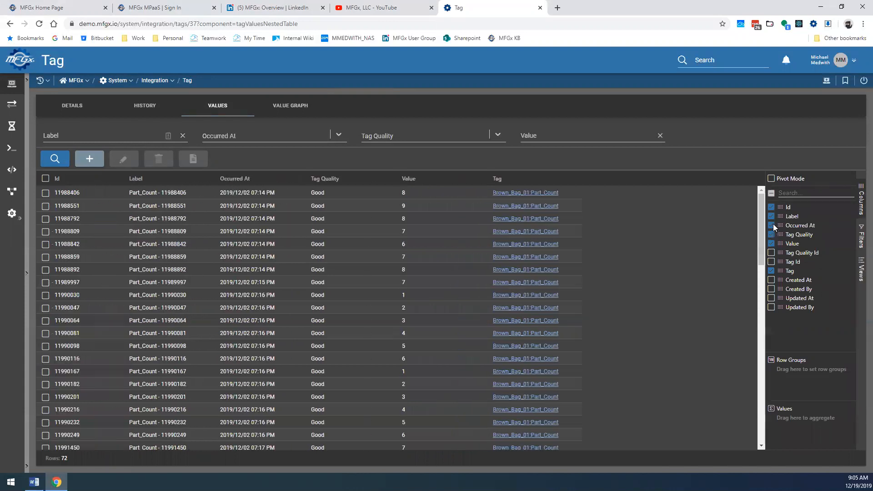
click(771, 252)
click(770, 262)
click(771, 280)
click(771, 289)
click(771, 298)
click(770, 307)
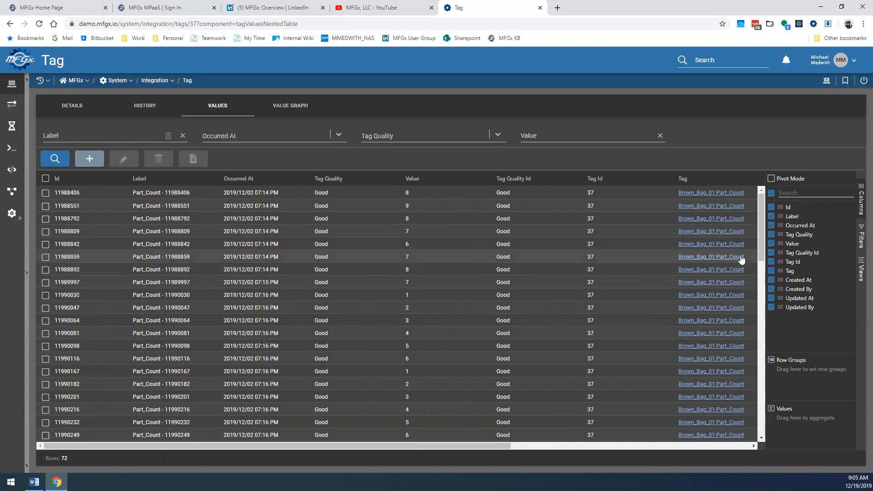
Reorder the table so that Tag is the first column and Created At the second
drag(424, 444, 349, 466)
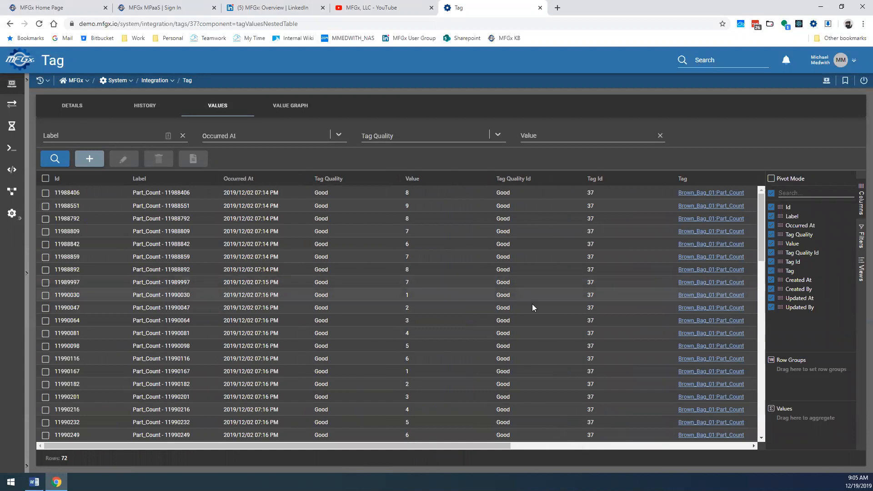
drag(496, 447, 557, 447)
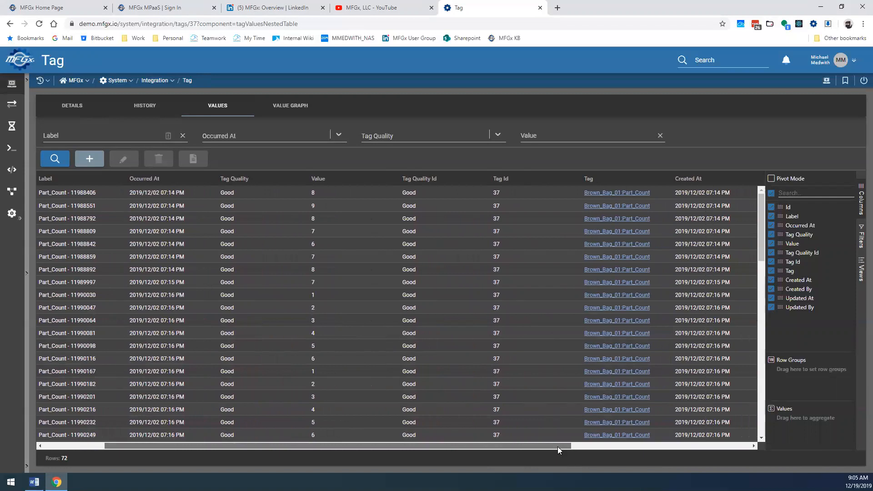
drag(619, 179, 97, 179)
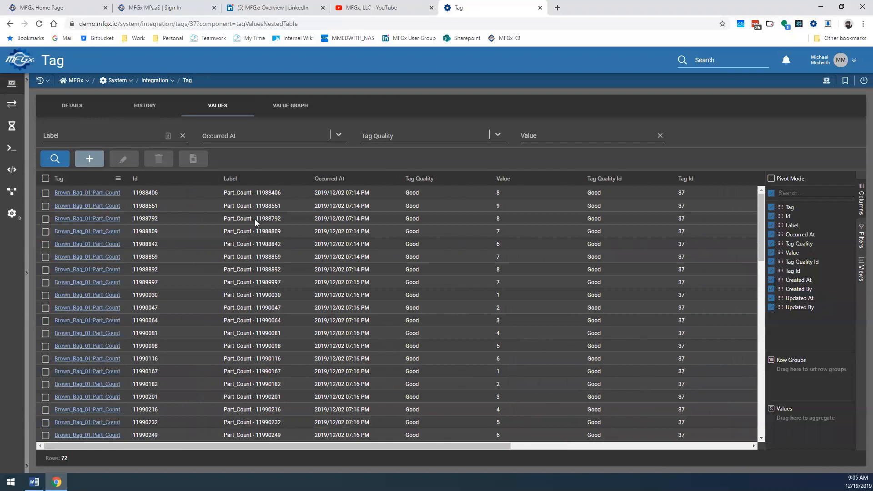
drag(536, 447, 678, 447)
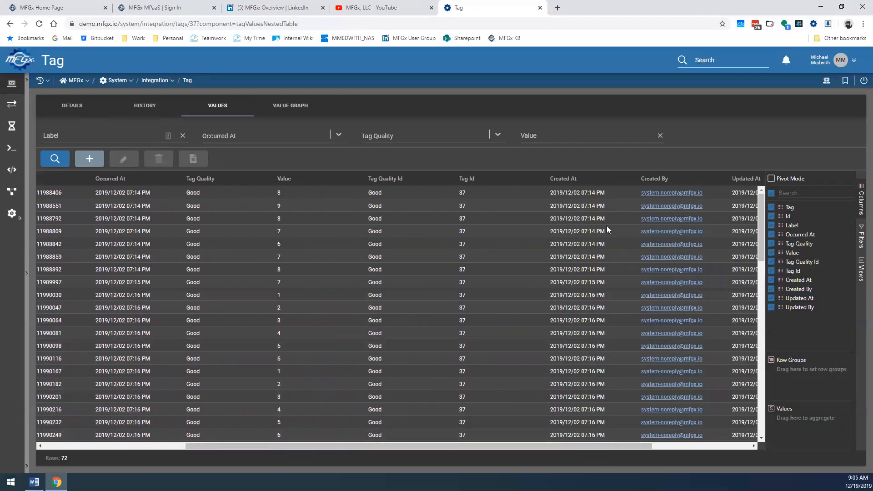
drag(588, 181, 175, 184)
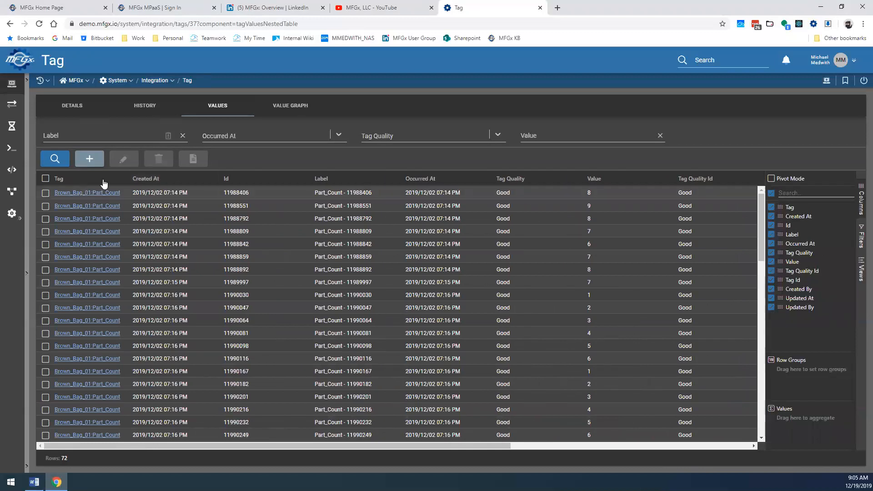
Pin the Tag and Created At columns to the left side of the table and check that they hold
click(119, 180)
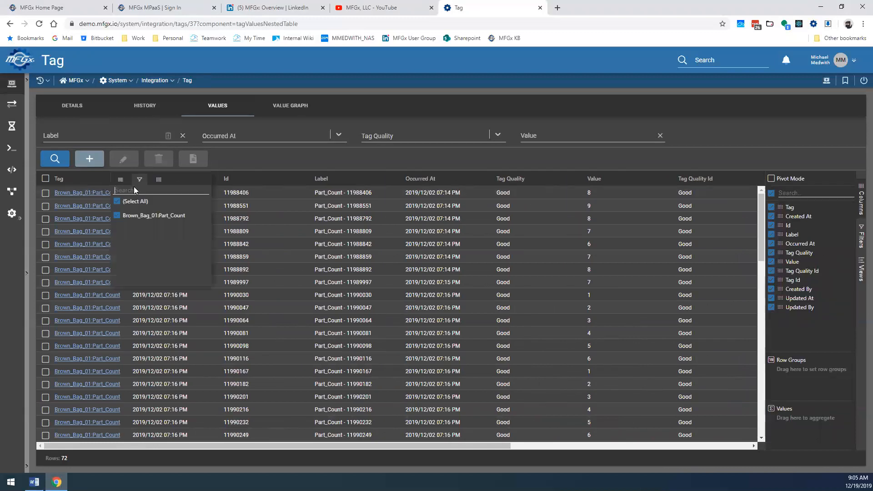
click(158, 180)
click(121, 180)
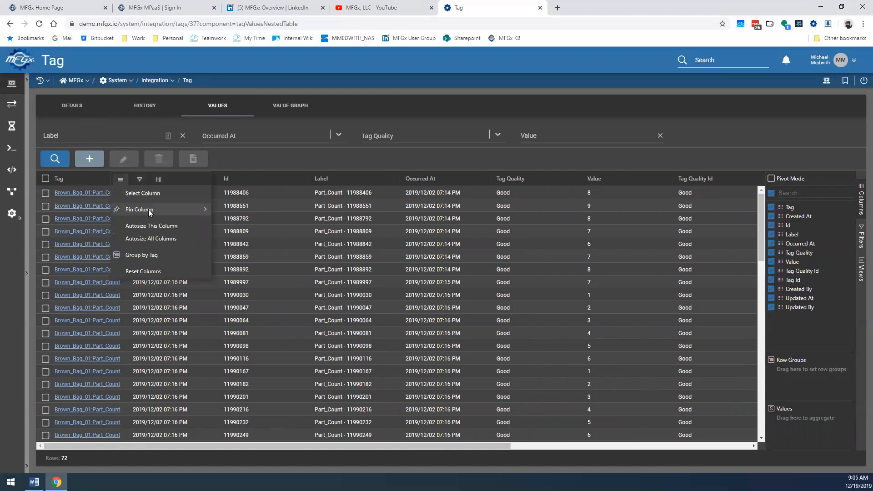
mouse_move(148, 209)
click(230, 209)
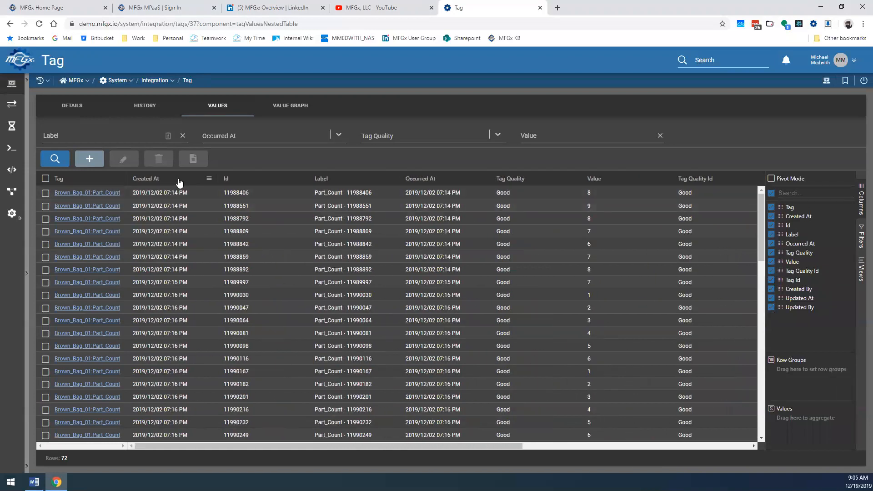
mouse_move(227, 208)
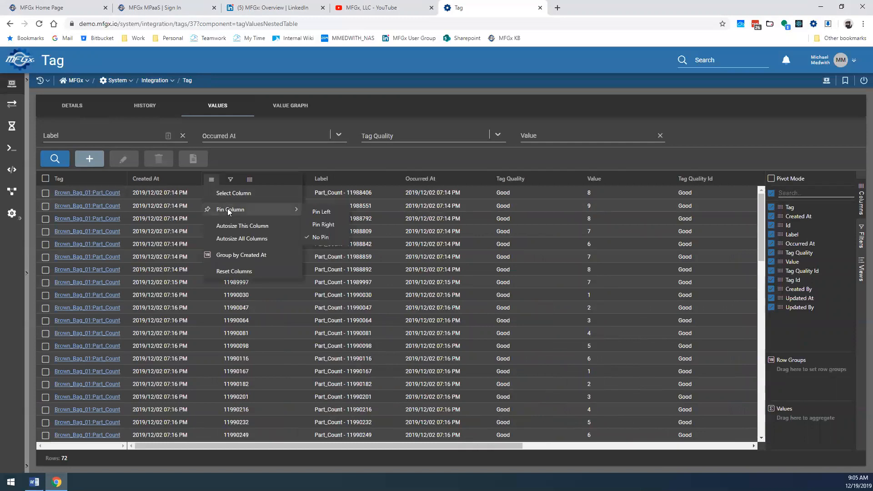
click(317, 210)
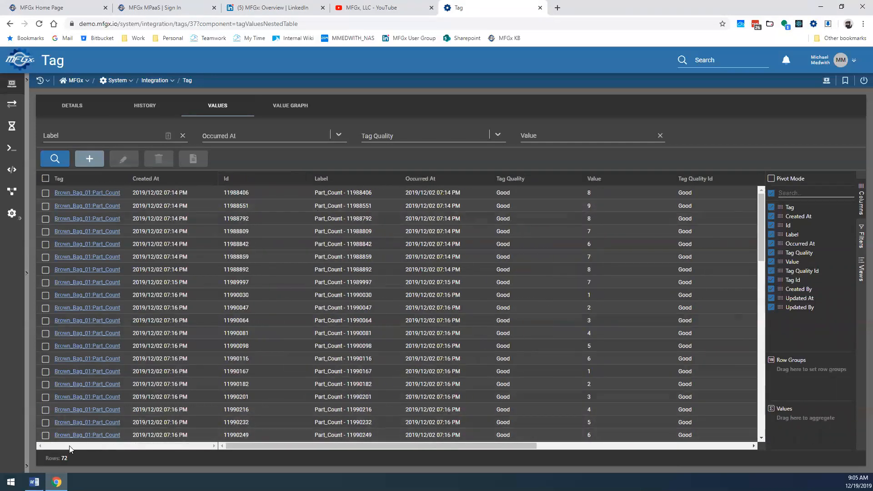
drag(252, 445, 438, 446)
drag(381, 459, 220, 462)
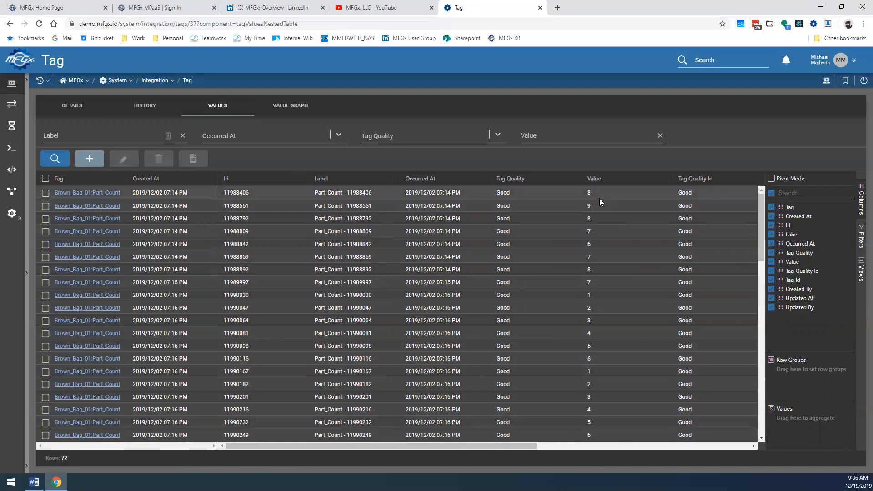
Select the first twelve cells of the Value column and plot them as a line range chart
drag(597, 188, 614, 334)
right_click(615, 288)
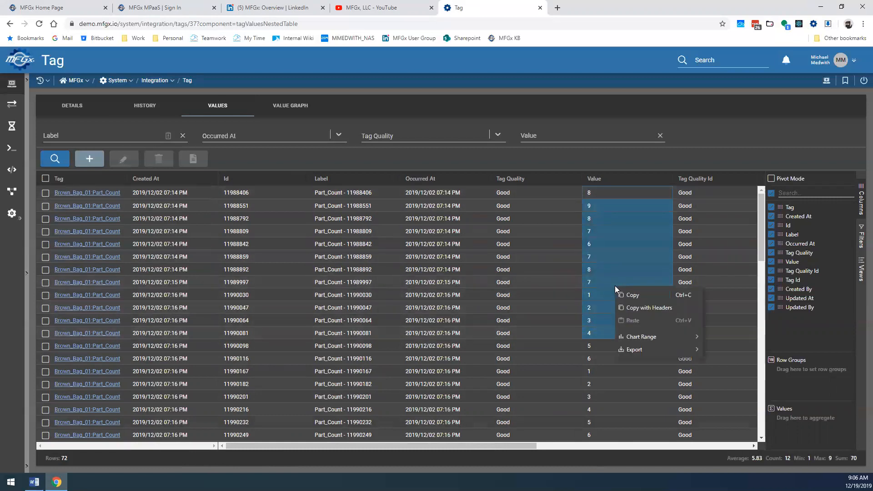
mouse_move(650, 340)
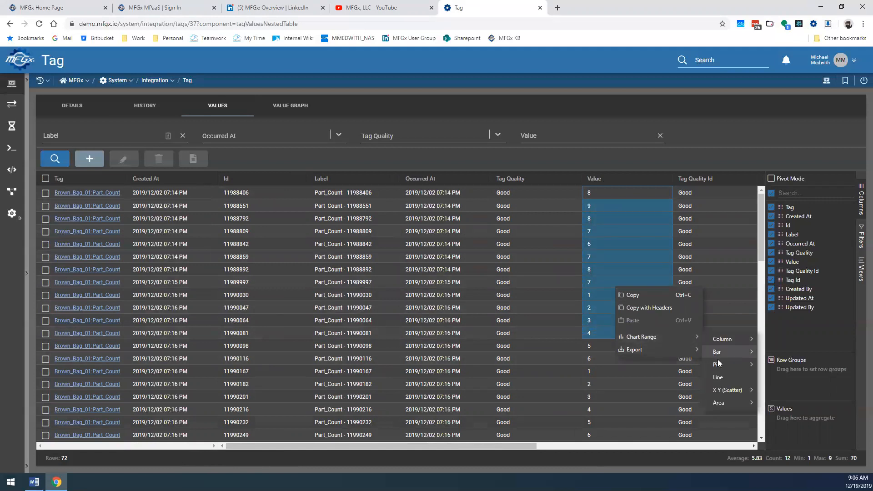
click(724, 377)
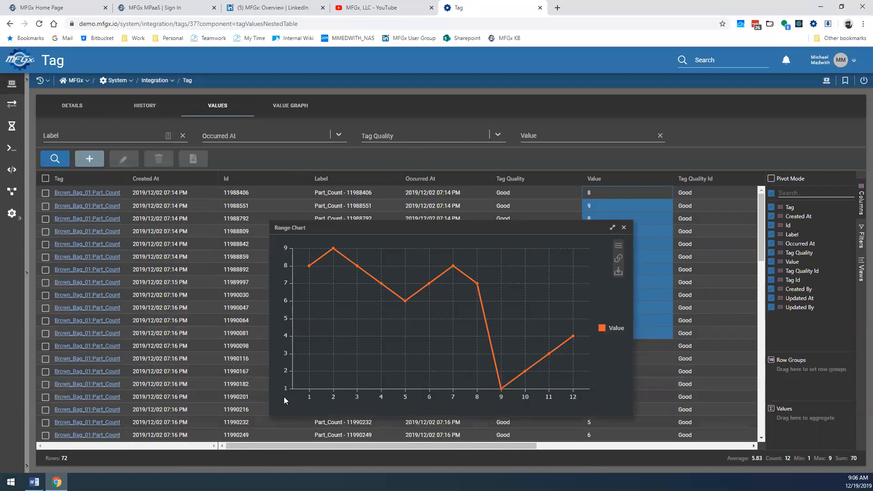
Try the three column chart types and a bar chart on the range chart, and switch it back to a line chart
click(618, 264)
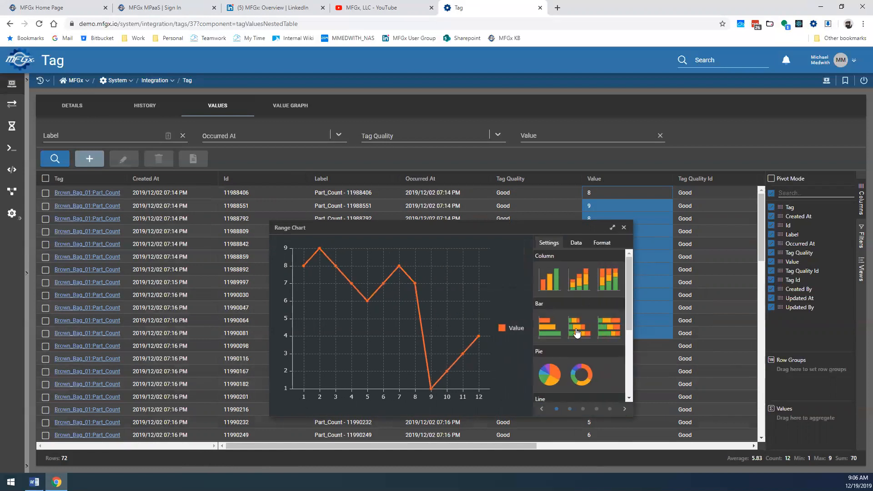
click(558, 286)
click(571, 285)
click(609, 279)
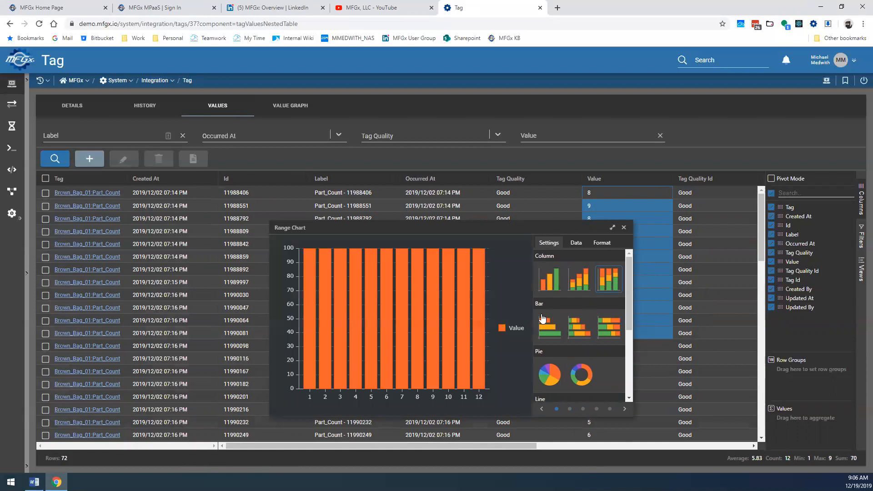
click(549, 327)
scroll(585, 344, down, 3)
click(549, 290)
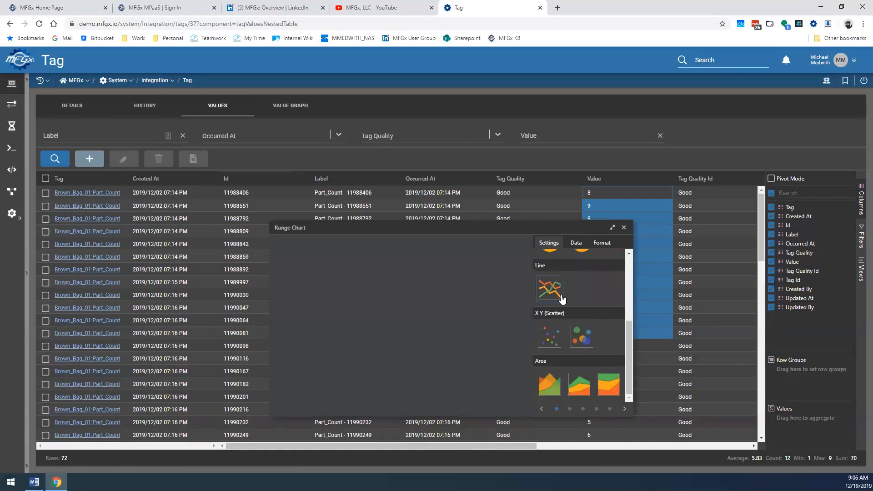
Set Created At as the range chart's category, and close the chart
click(575, 243)
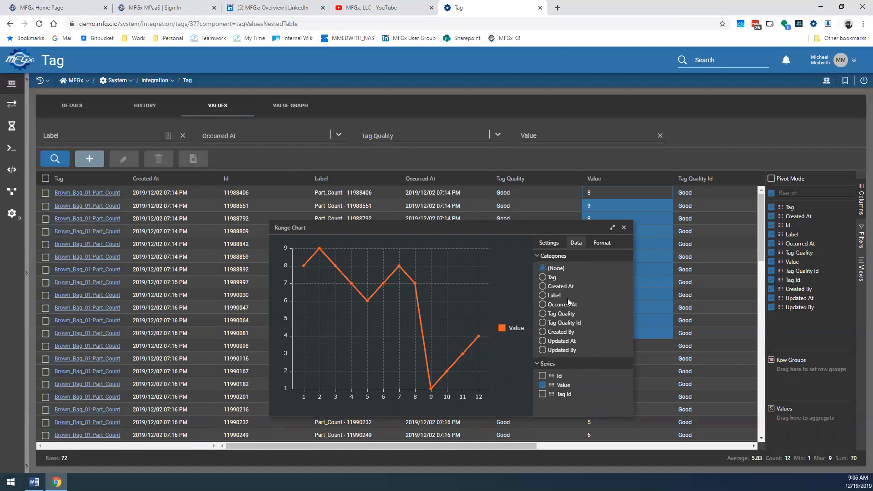
click(542, 287)
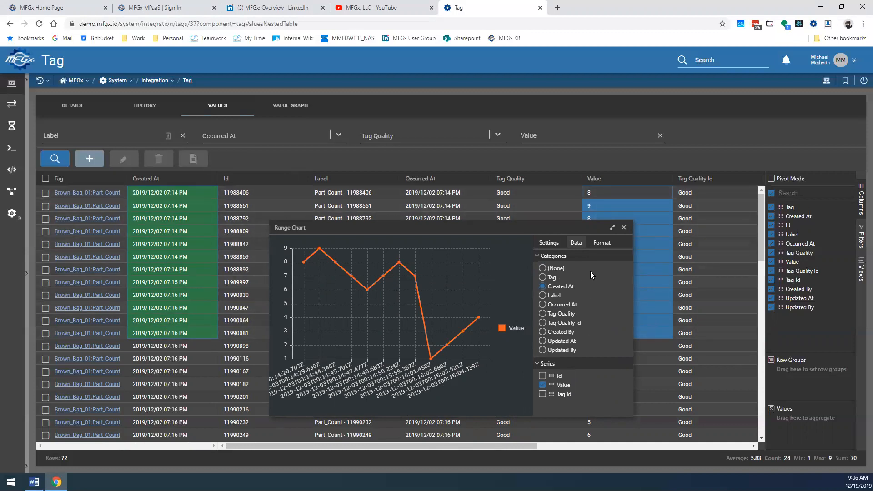
click(623, 227)
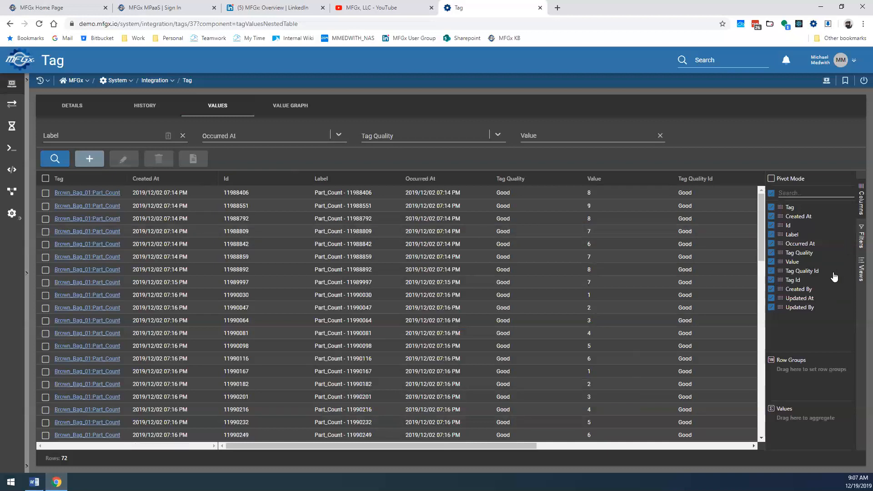
Enable the Created At, Created By, Updated At, Updated By and Id filters, and reorder them with Value second and Occurred At after Created By
click(861, 244)
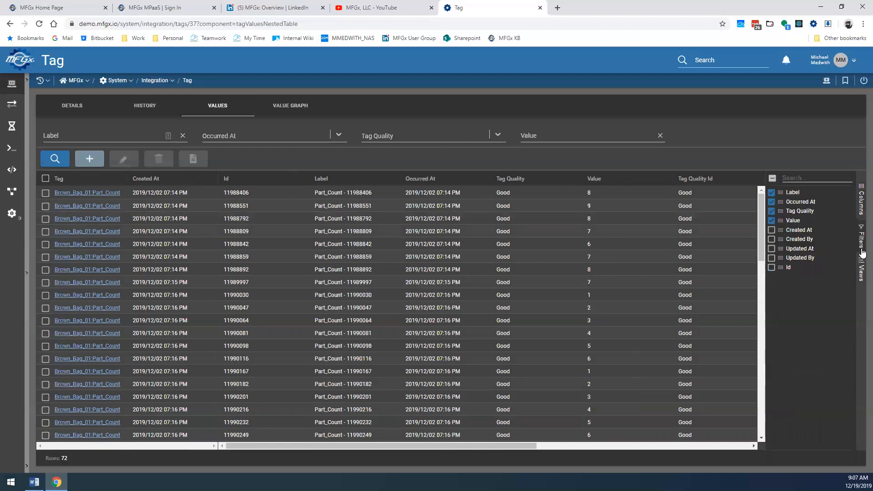
click(771, 230)
click(772, 239)
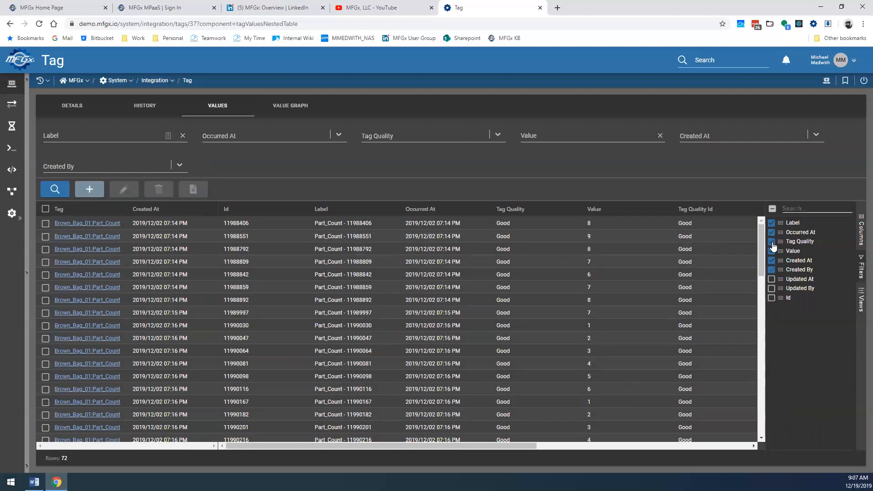
click(771, 279)
click(772, 289)
click(772, 298)
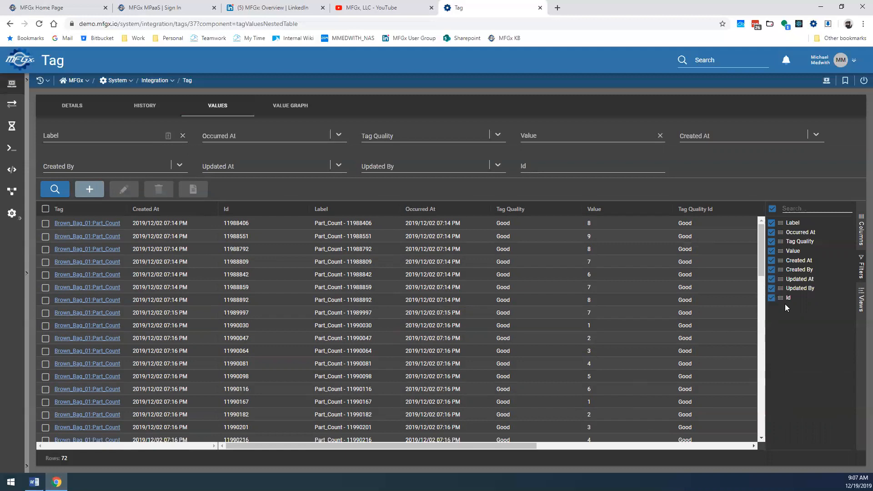
drag(783, 268, 783, 294)
drag(785, 223, 809, 268)
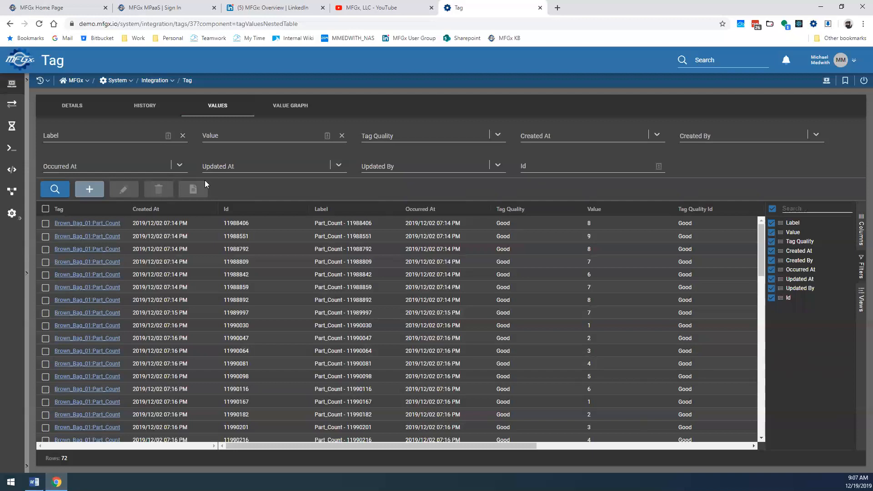
Unpin the Created At and Tag columns from the table
mouse_move(195, 212)
click(208, 211)
mouse_move(235, 240)
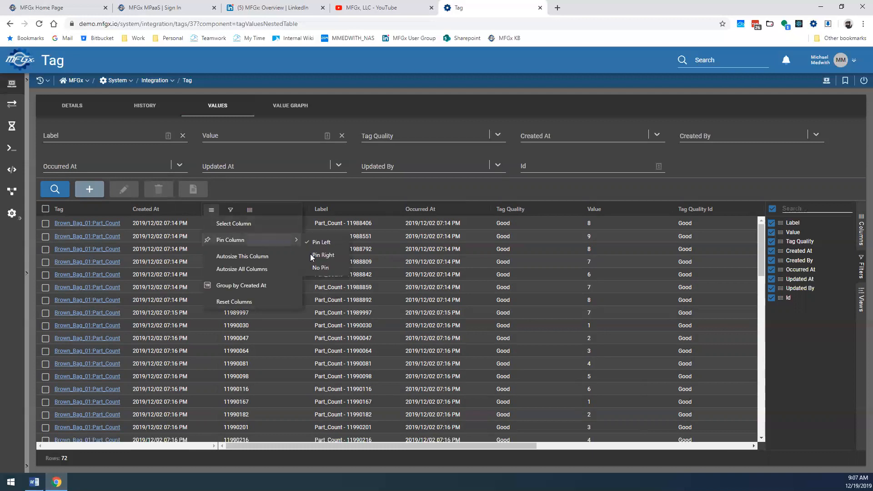
click(332, 272)
click(120, 210)
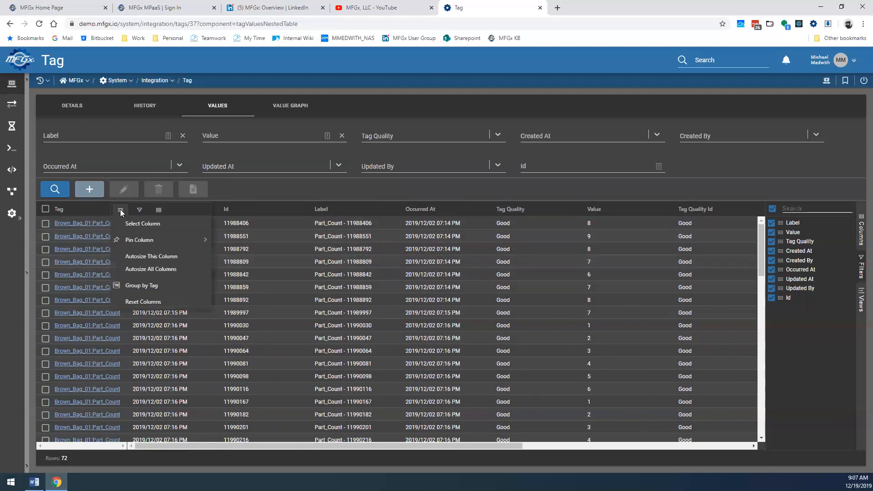
mouse_move(164, 241)
click(229, 268)
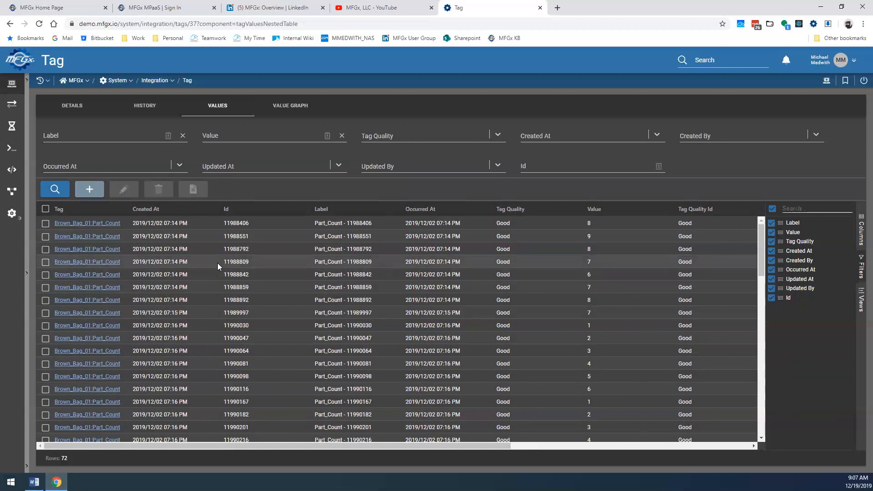
Group the table rows by Tag Quality, and expand and collapse the Good and Bad groups in turn
click(859, 229)
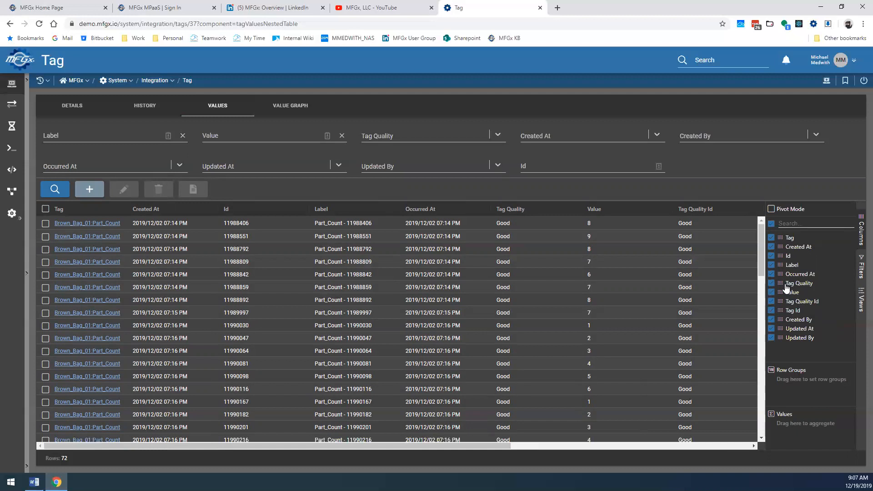
drag(780, 282, 785, 382)
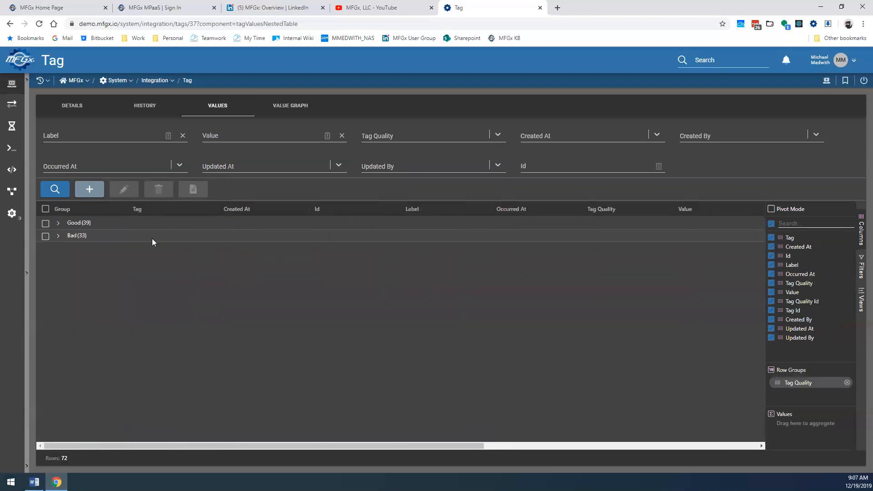
click(57, 224)
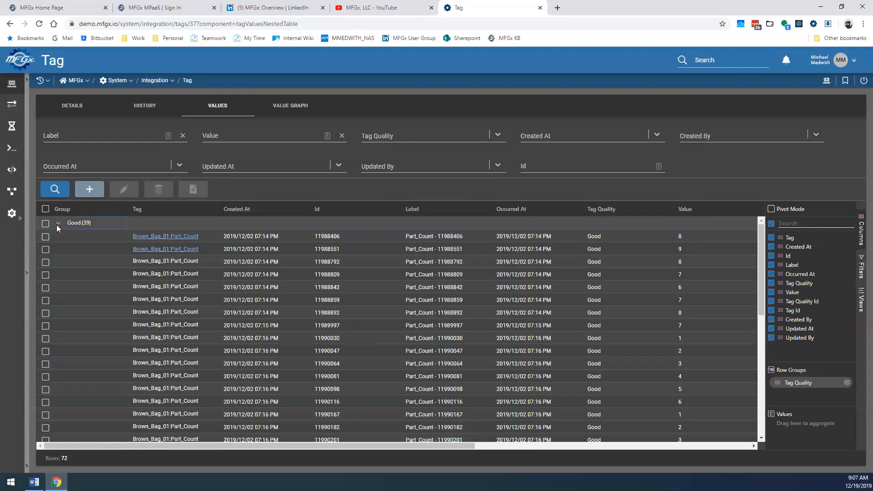
click(57, 223)
click(57, 235)
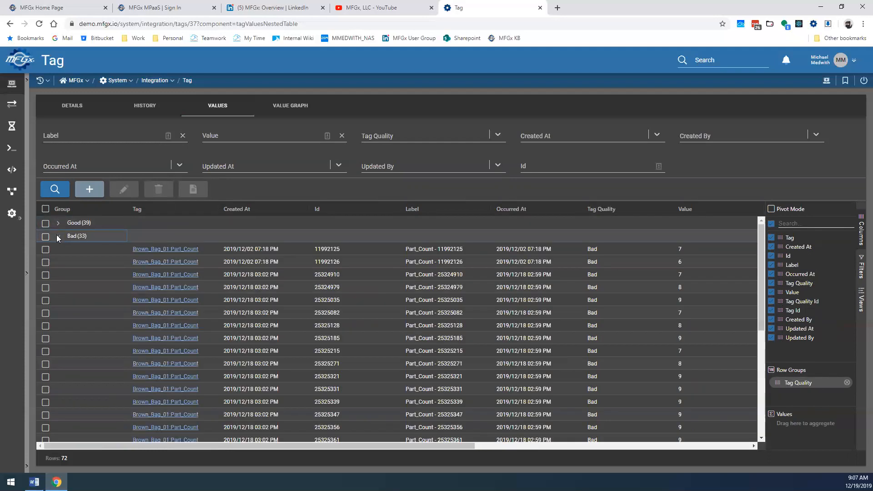
click(57, 236)
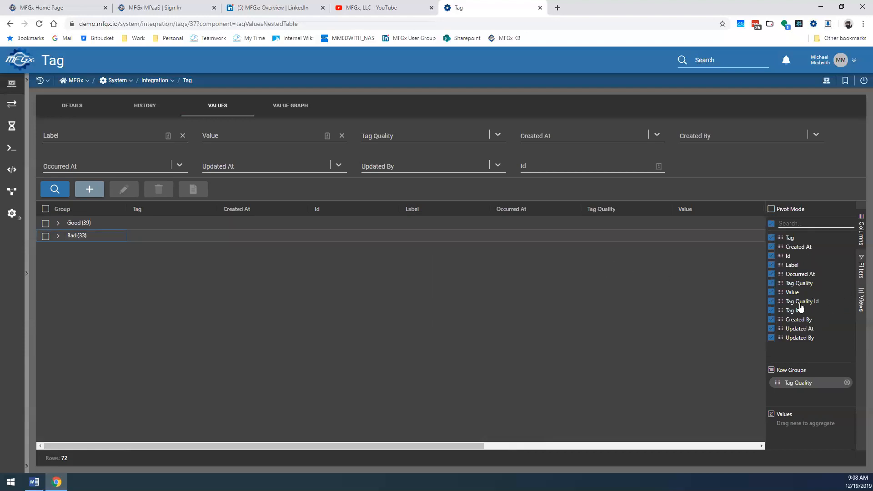
Aggregate Value as a sum per group, place its column directly after Tag, and expand the Good group
drag(781, 292, 801, 428)
drag(697, 216, 298, 214)
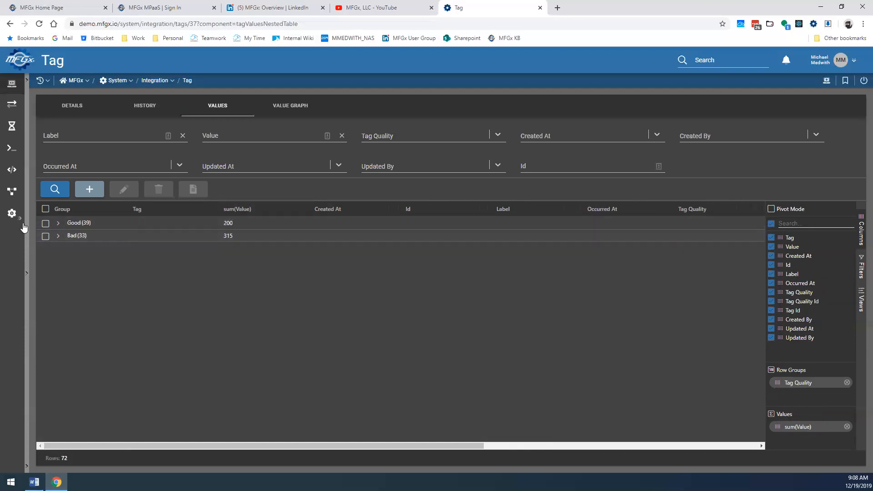
click(59, 223)
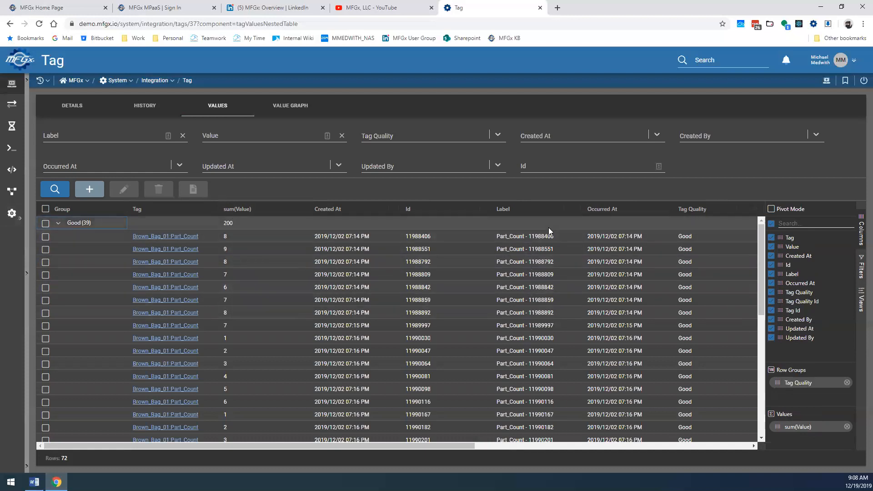
Turn on pivot mode and create a pie pivot chart of the summed values by tag quality
click(771, 209)
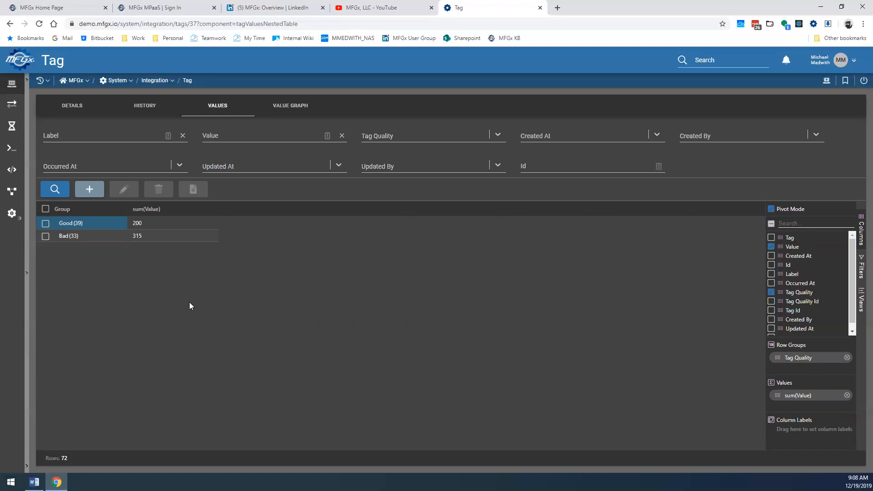
click(141, 226)
right_click(141, 226)
mouse_move(177, 280)
mouse_move(260, 303)
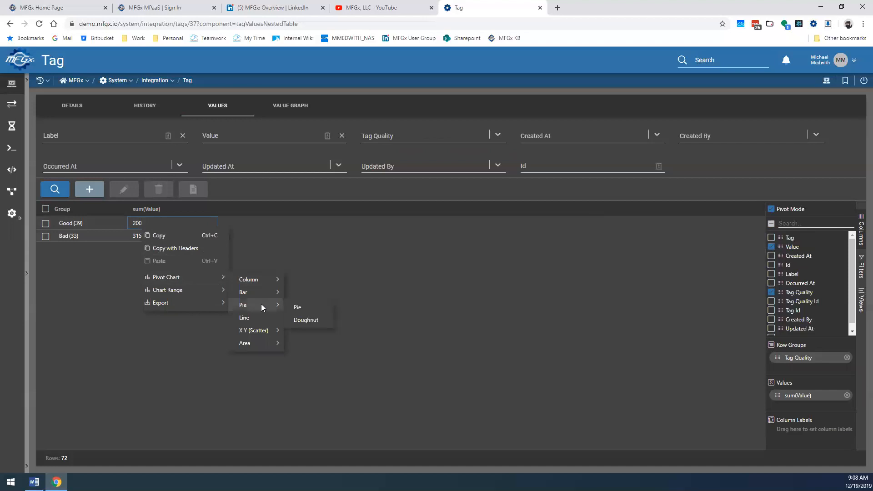
click(308, 305)
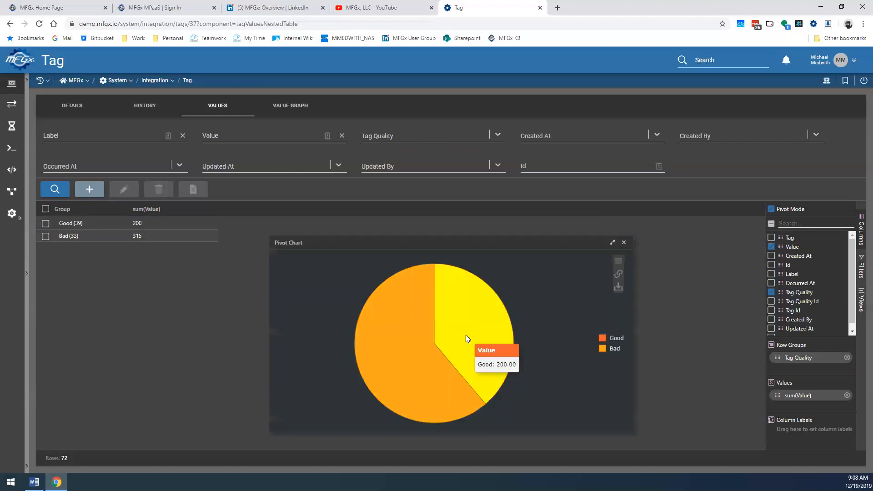
mouse_move(449, 337)
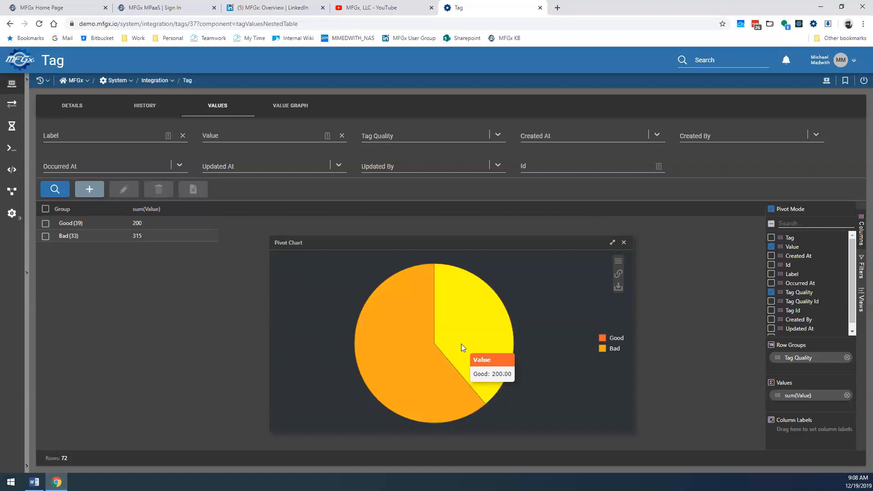
Shrink the pie pivot chart and move it away from the grouped rows
drag(269, 235, 184, 203)
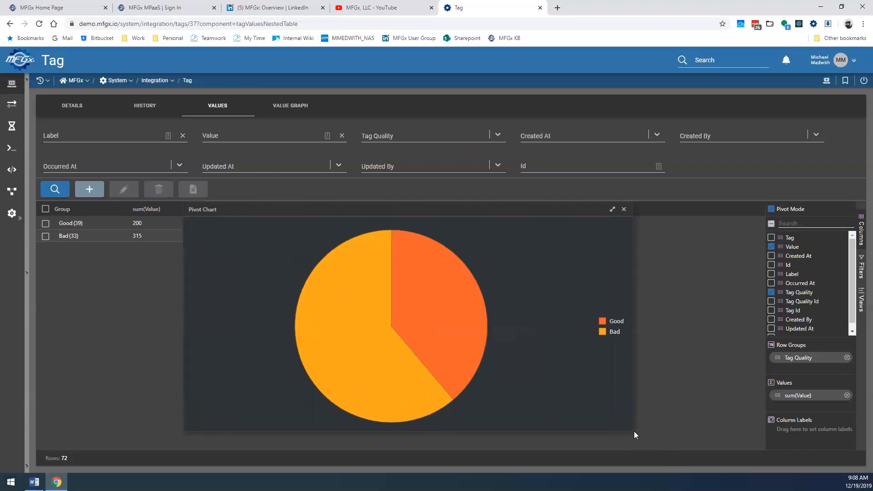
drag(634, 431, 362, 315)
drag(288, 210, 548, 278)
Create a line pivot chart of the summed values, sized to fit beside the pie chart, and close both charts
right_click(173, 225)
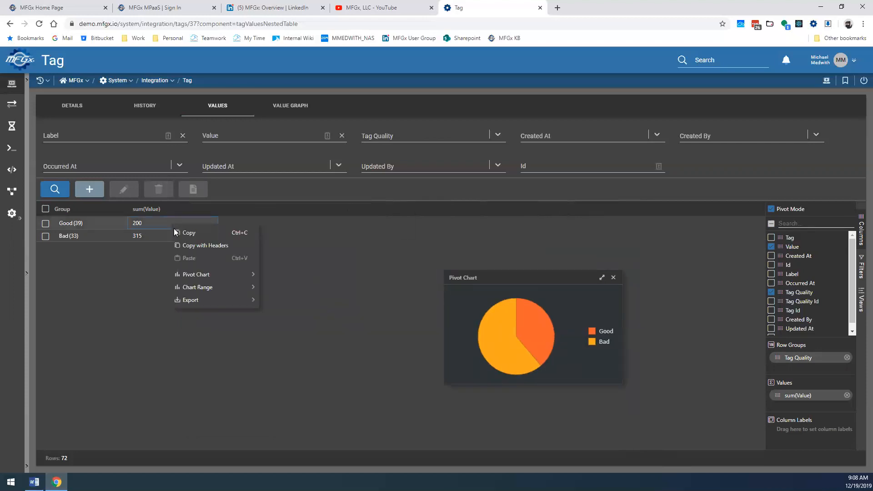
mouse_move(246, 276)
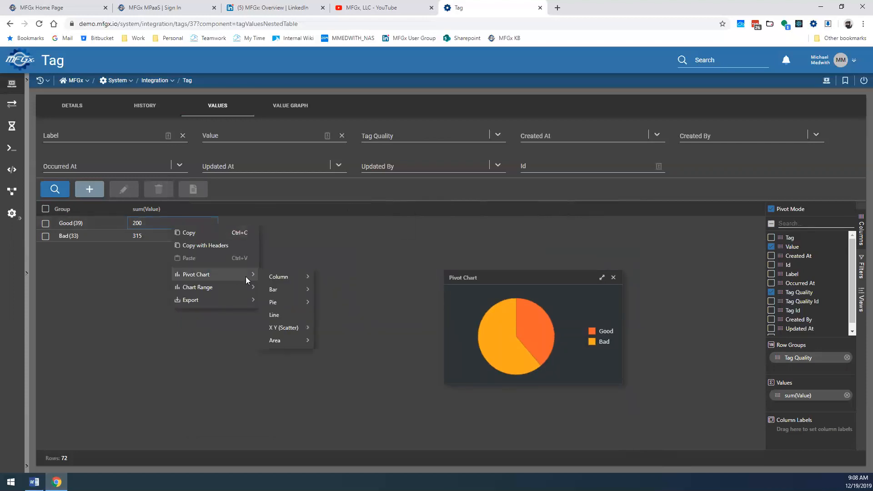
click(275, 315)
drag(488, 242, 174, 228)
drag(69, 224, 190, 291)
drag(314, 302, 311, 279)
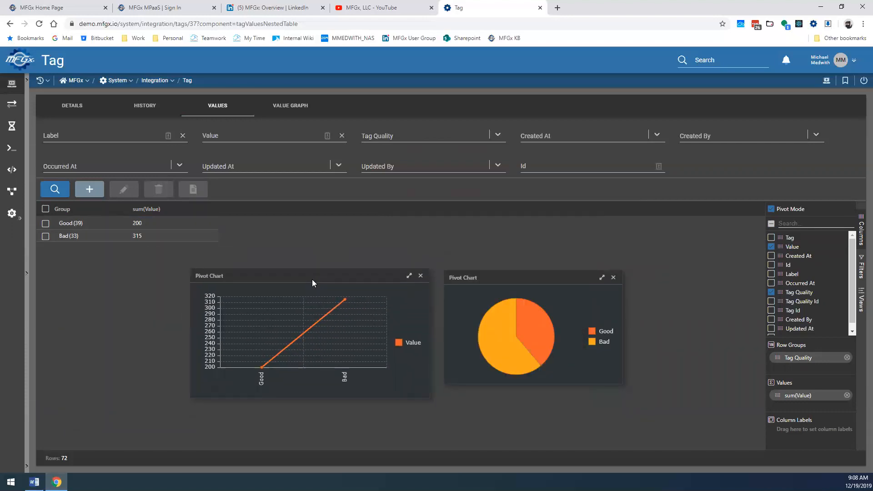
click(421, 274)
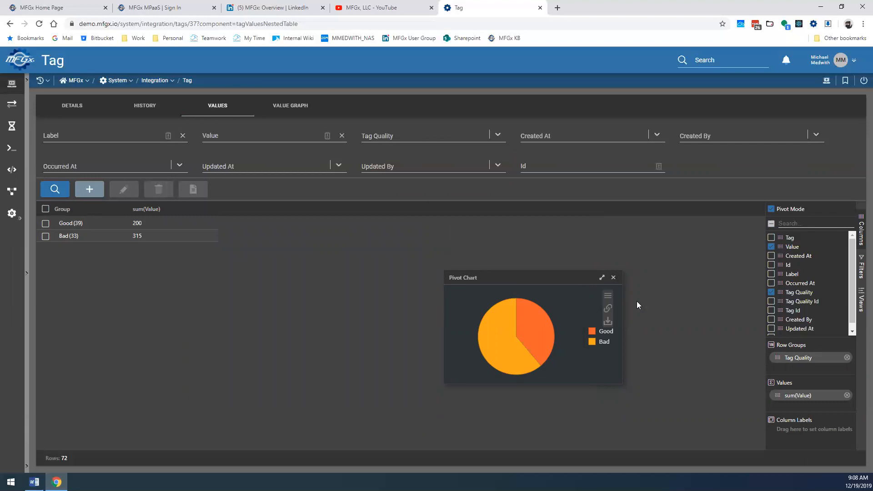
click(613, 277)
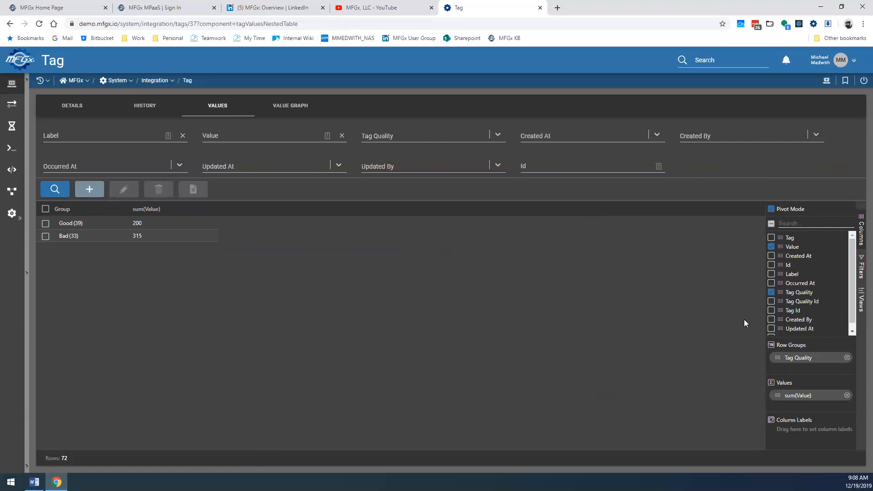
Save the current pivot layout as a non-default view named "Pivot on Quality" with the description "Just pivots records on quality, sums count"
click(861, 301)
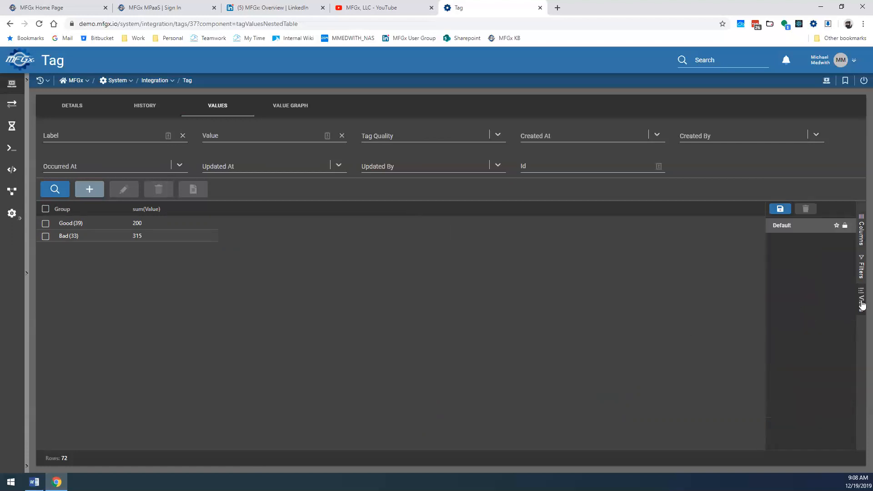
click(780, 209)
double_click(348, 213)
text(Pivo)
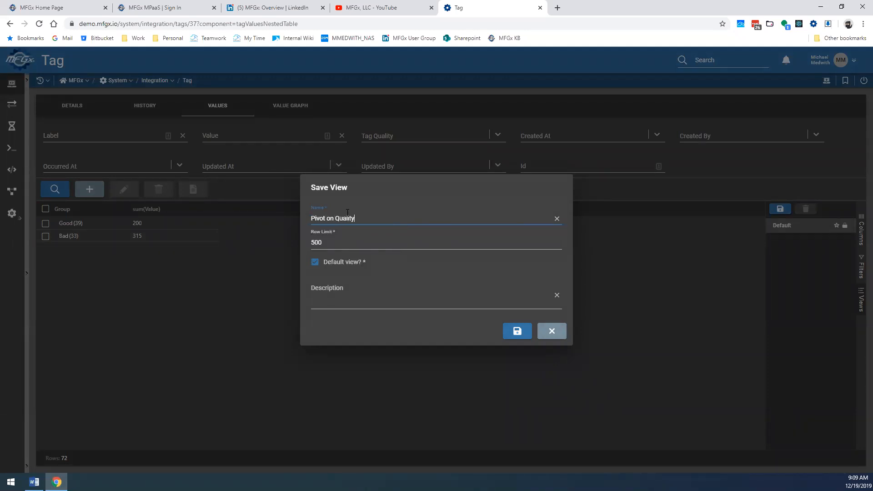
text(t on Quality)
click(314, 262)
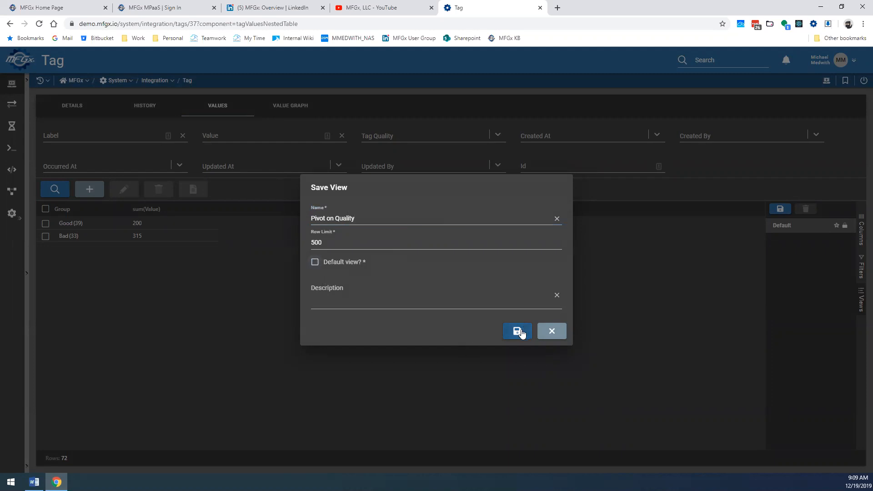
click(450, 302)
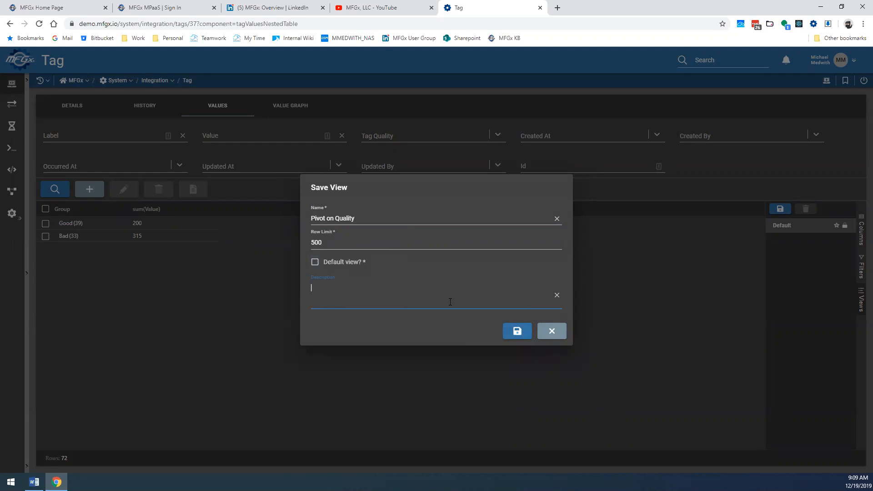
text(Just picots records on quality, sums count)
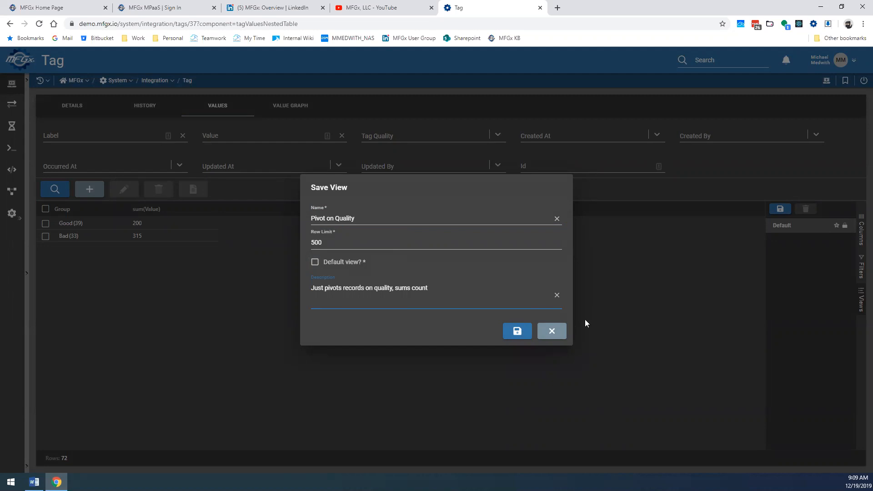
click(517, 331)
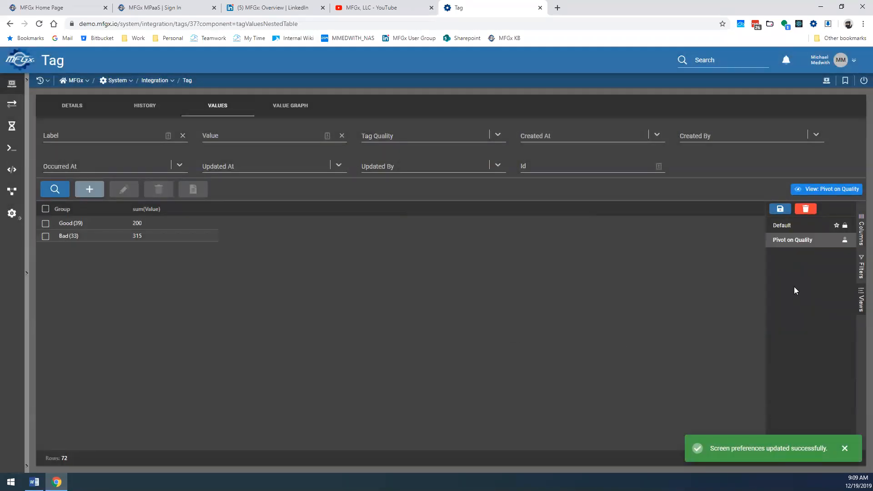
Switch the table to the Default view, to Pivot on Quality, and back to Default to compare both layouts
click(788, 227)
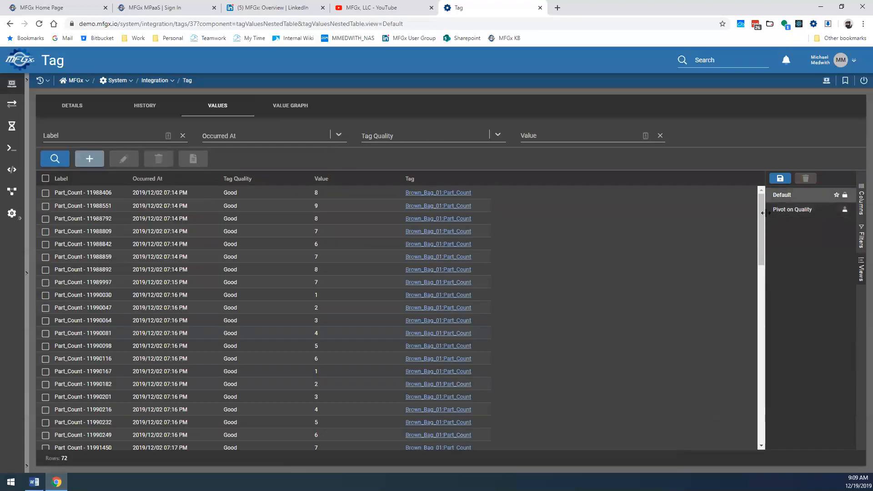
click(802, 210)
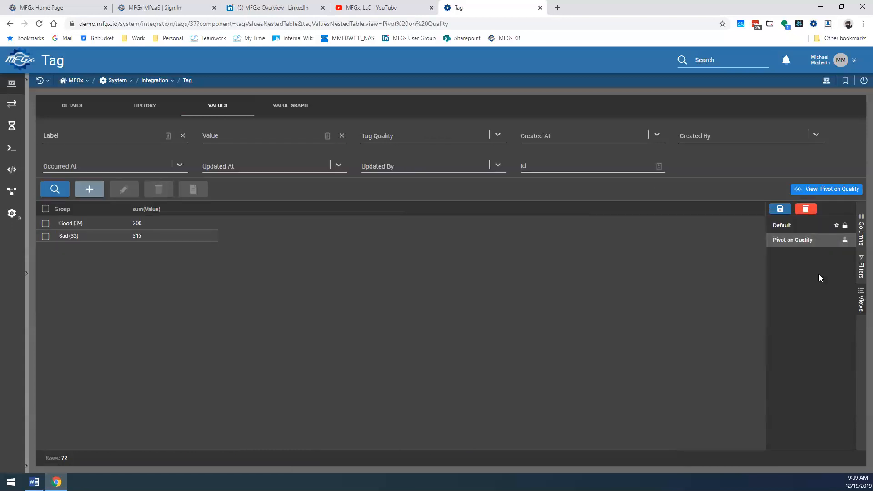
click(803, 226)
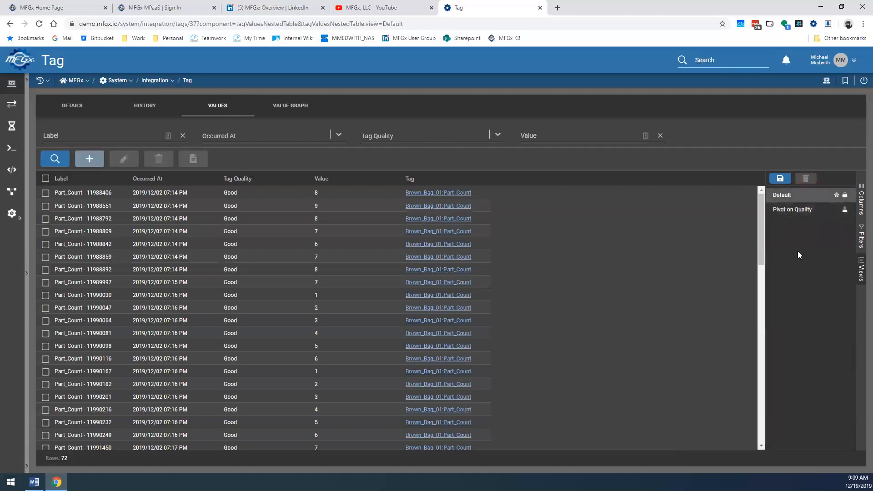